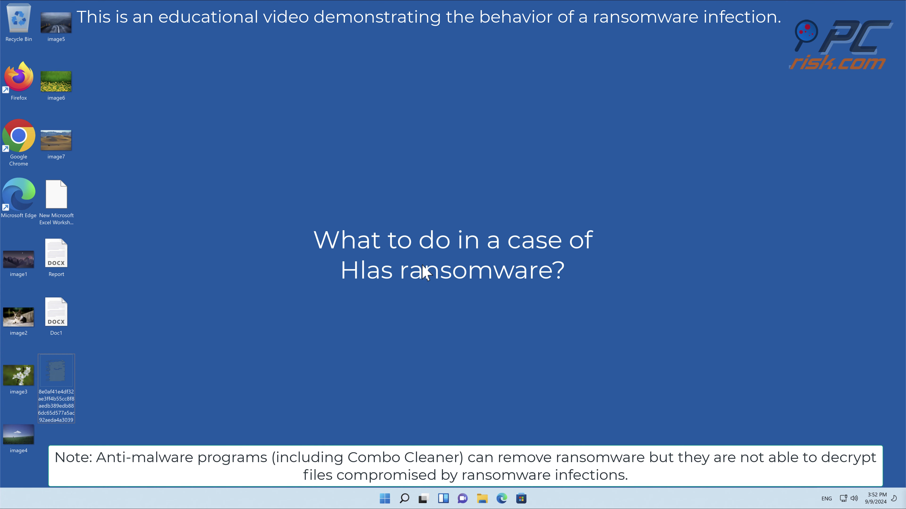
# Step: Briefly view image1, then run the long-named executable as administrator, approving the UAC prompt
pyautogui.doubleClick(27, 258)
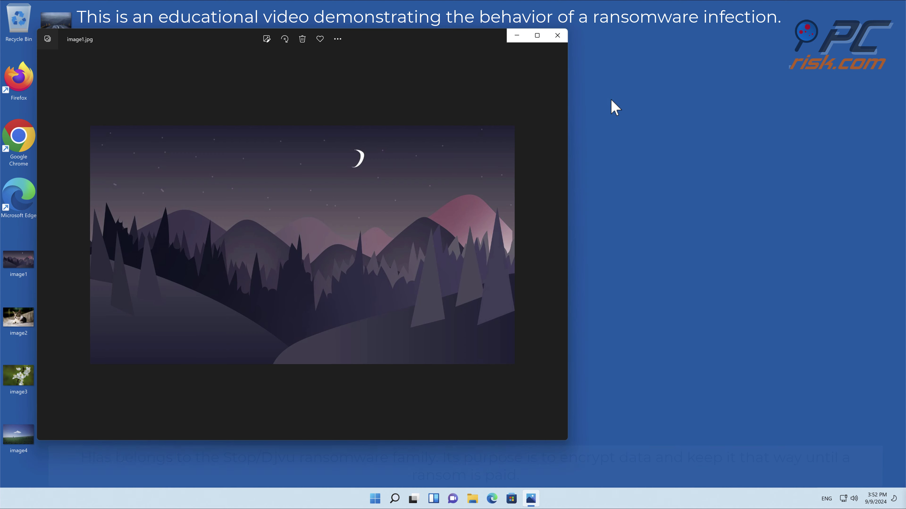
pyautogui.click(557, 35)
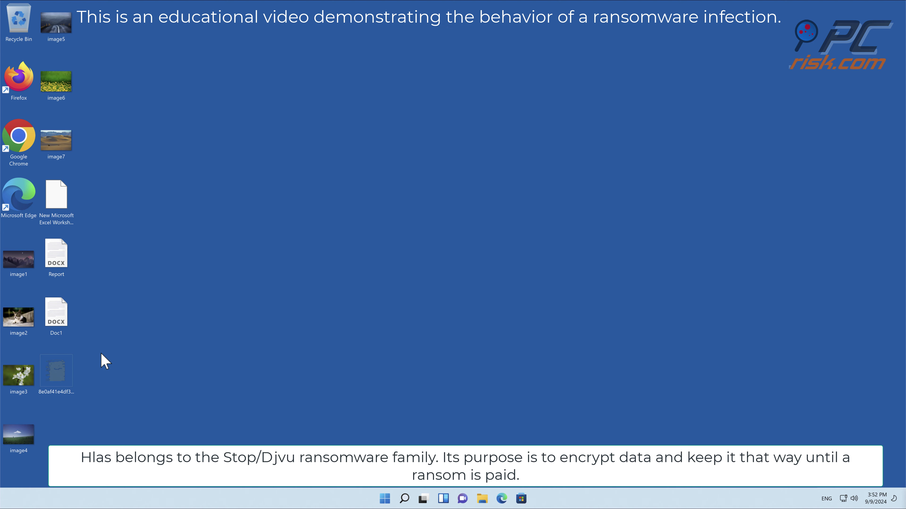
pyautogui.rightClick(51, 375)
pyautogui.click(120, 292)
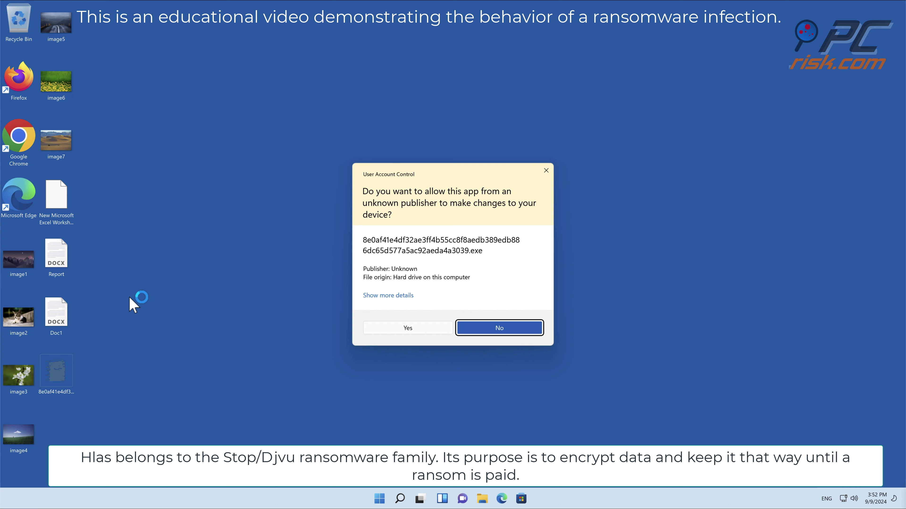
pyautogui.click(406, 327)
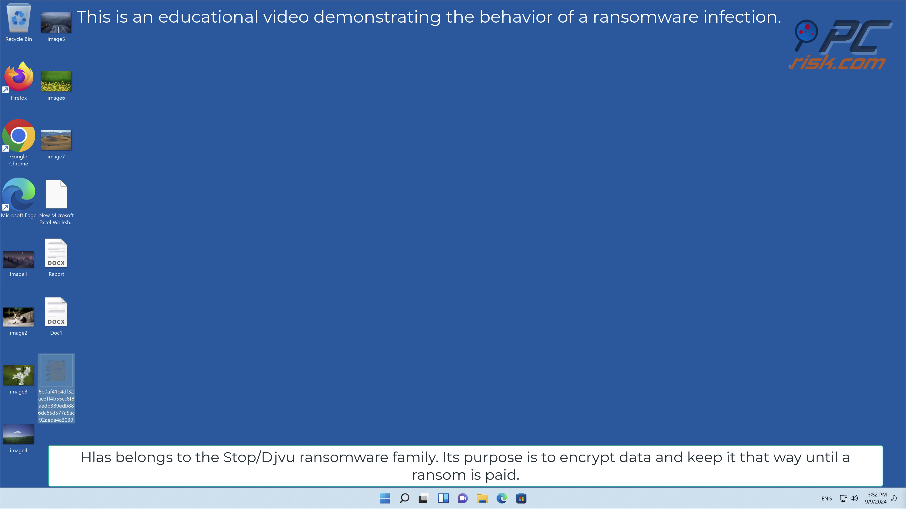
# Step: Try opening the encrypted Report.docx.hlas and dismiss the 'How do you want to open this file?' prompt
pyautogui.click(450, 196)
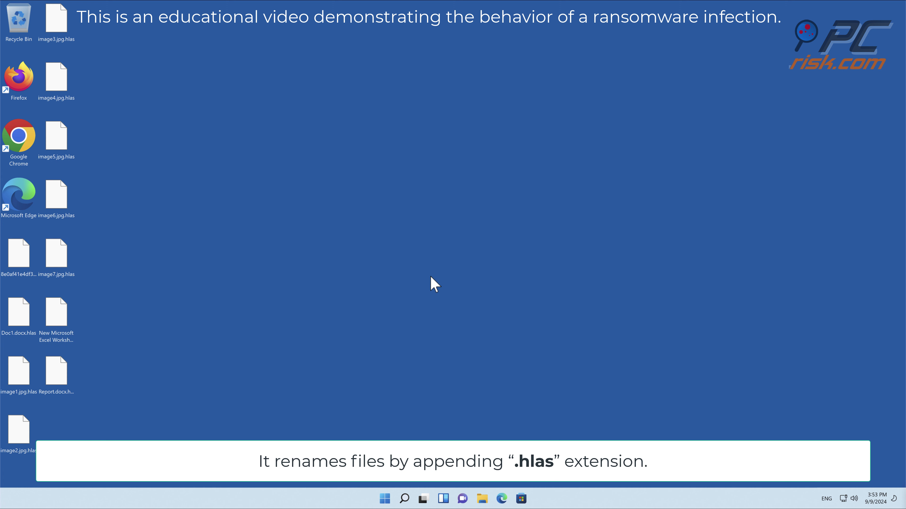
pyautogui.doubleClick(39, 371)
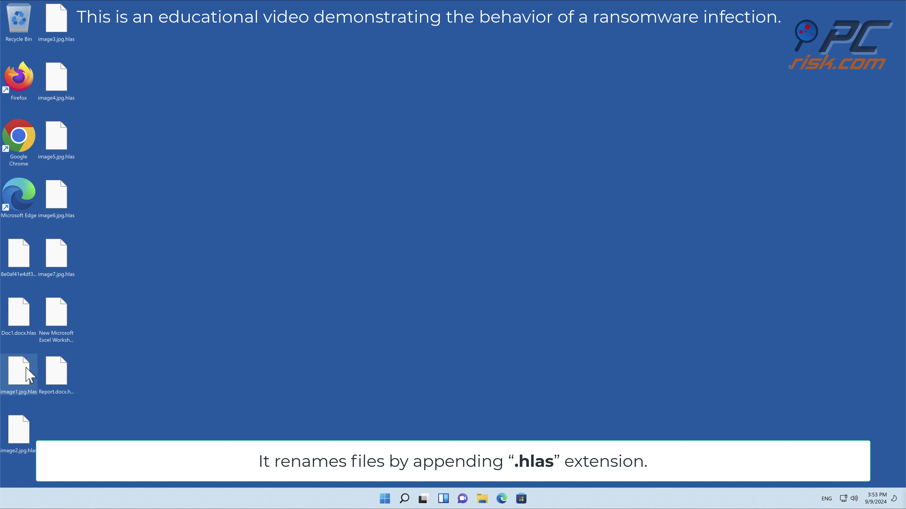
pyautogui.click(358, 334)
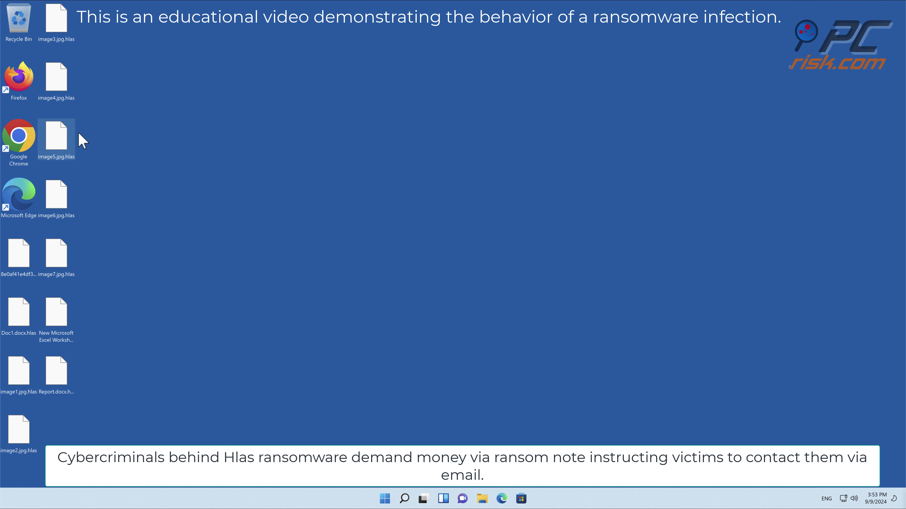
# Step: Browse to Local Disk (C:) > Users > the user's home folder and open the _readme note in Notepad
pyautogui.click(482, 499)
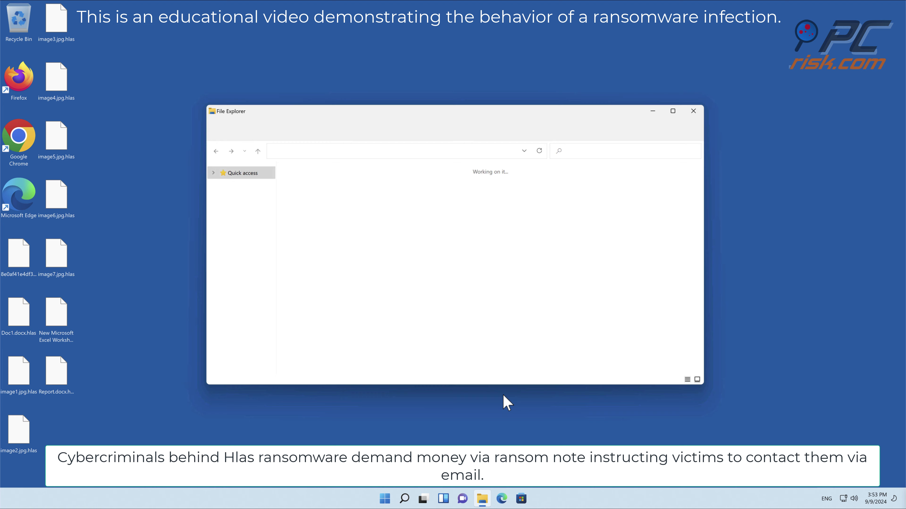
pyautogui.click(259, 279)
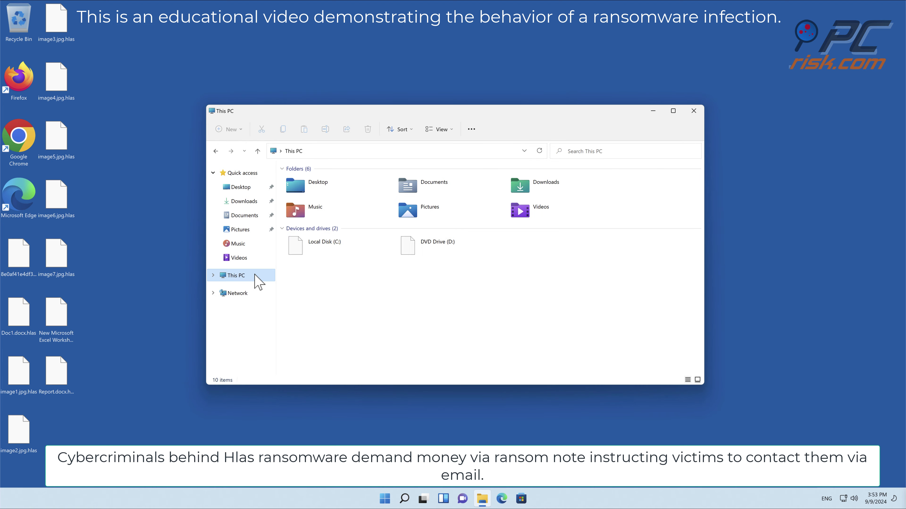
pyautogui.click(330, 243)
pyautogui.doubleClick(331, 244)
pyautogui.click(324, 238)
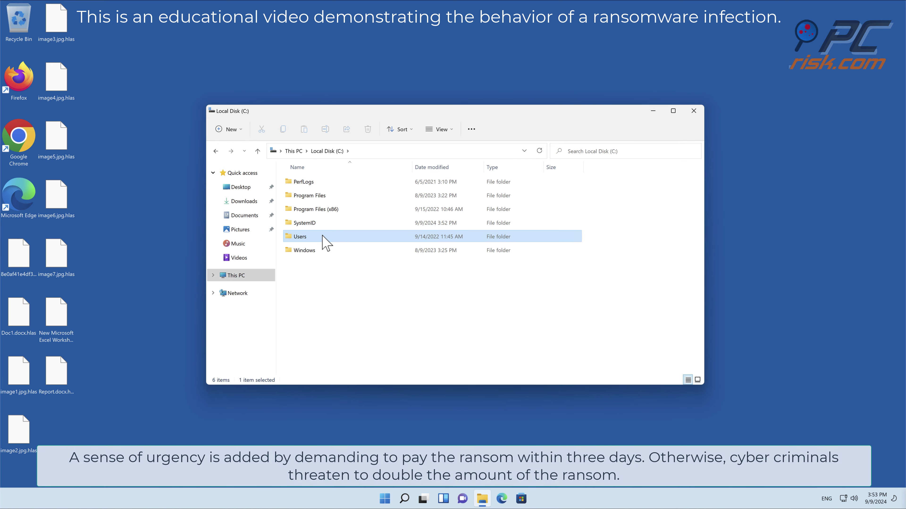
pyautogui.doubleClick(324, 237)
pyautogui.click(325, 182)
pyautogui.doubleClick(325, 182)
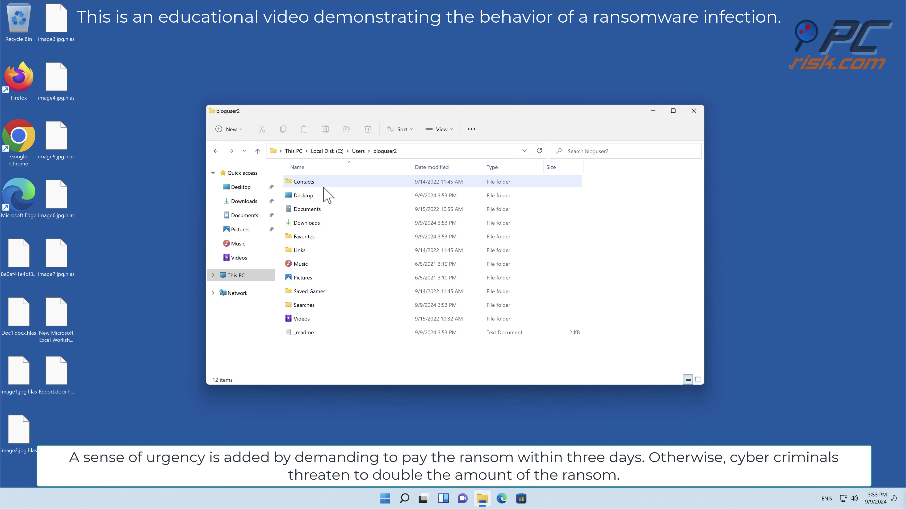
pyautogui.doubleClick(324, 336)
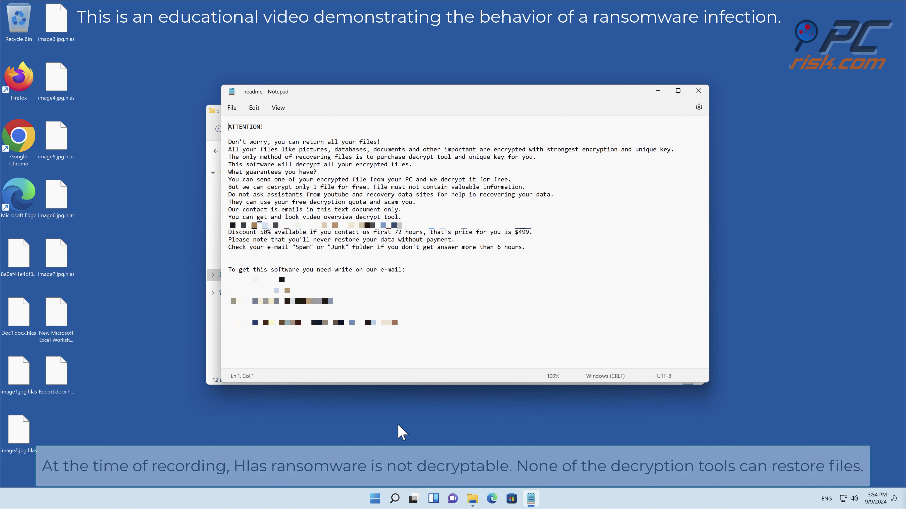
pyautogui.click(700, 92)
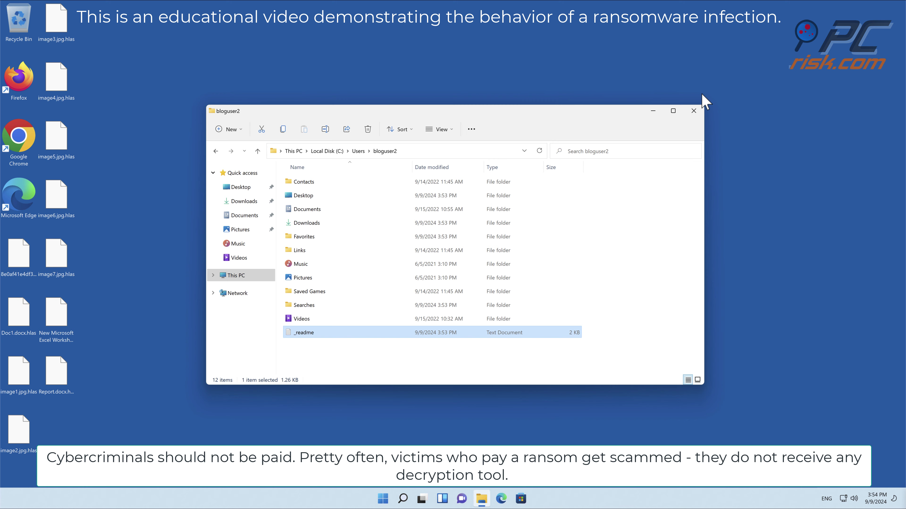
pyautogui.click(694, 112)
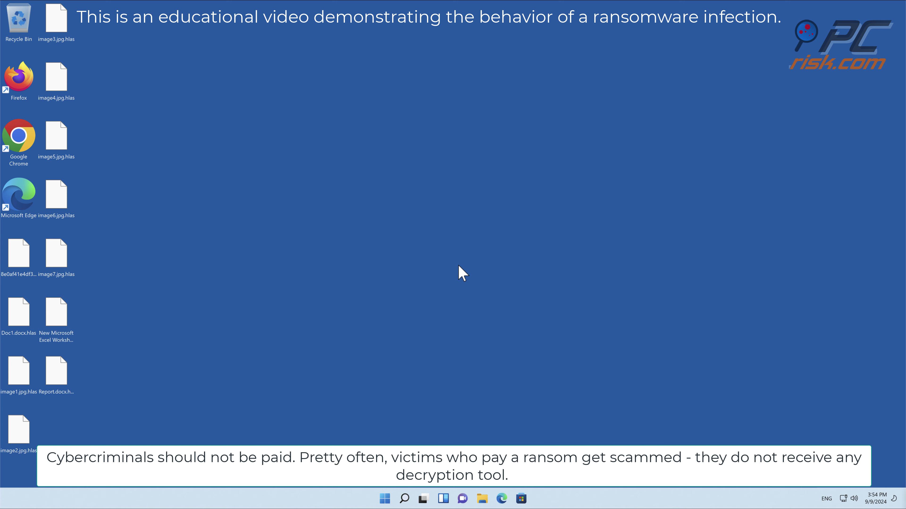
pyautogui.doubleClick(21, 192)
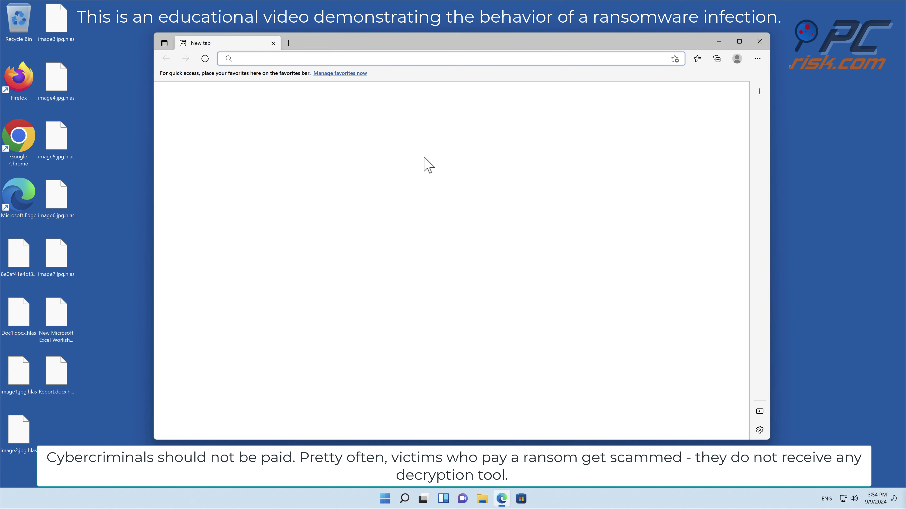
pyautogui.write('www.combo')
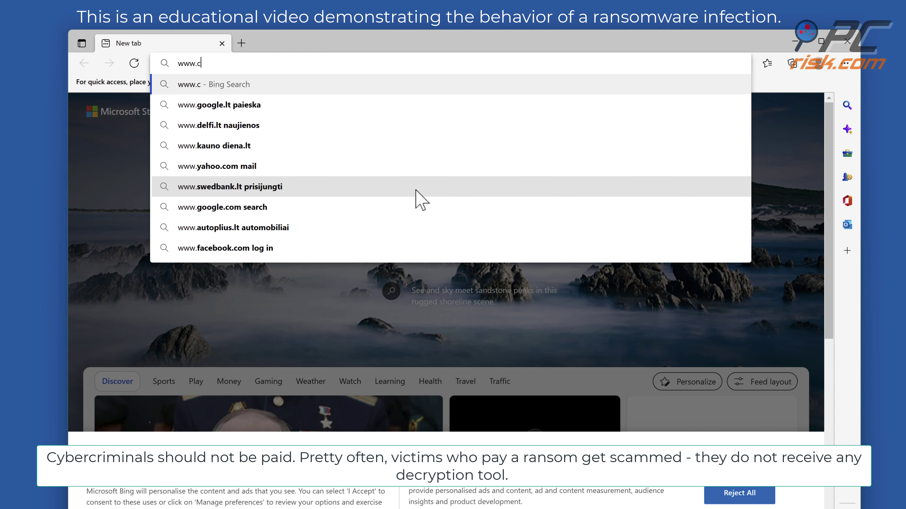
pyautogui.write('cleaner.com')
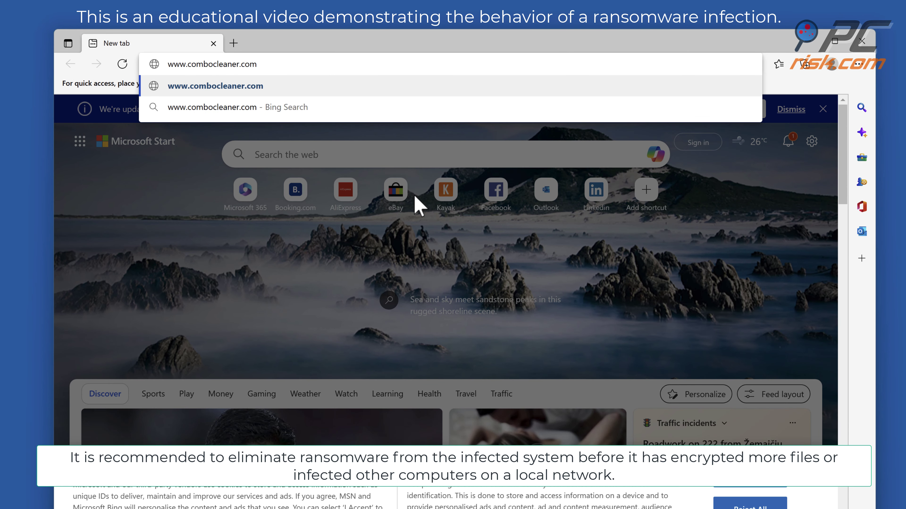
pyautogui.press('Return')
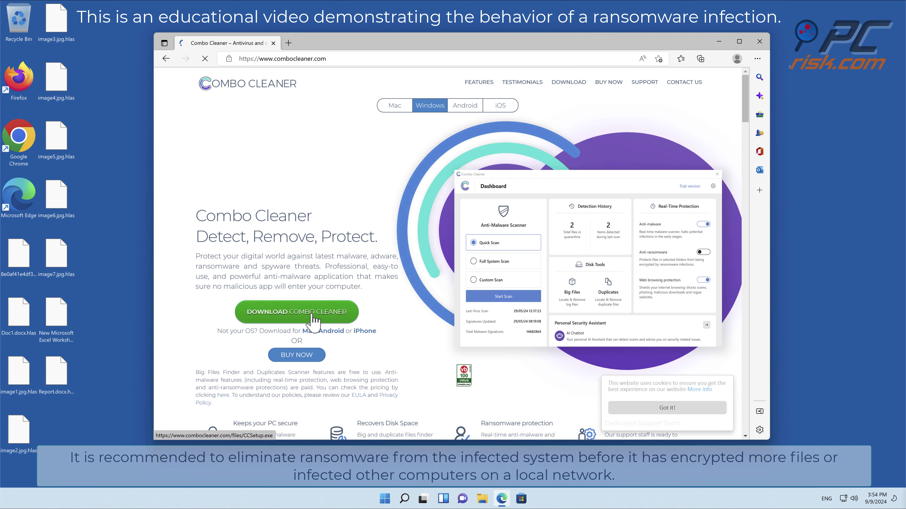
# Step: Download CCSetup.exe, run it with administrator approval, and install Combo Cleaner through the InstallShield wizard
pyautogui.click(314, 314)
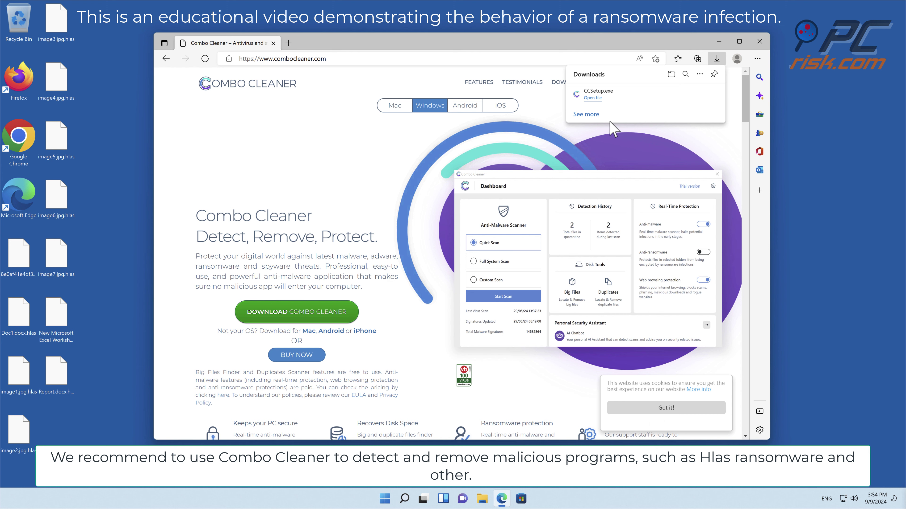
pyautogui.click(620, 100)
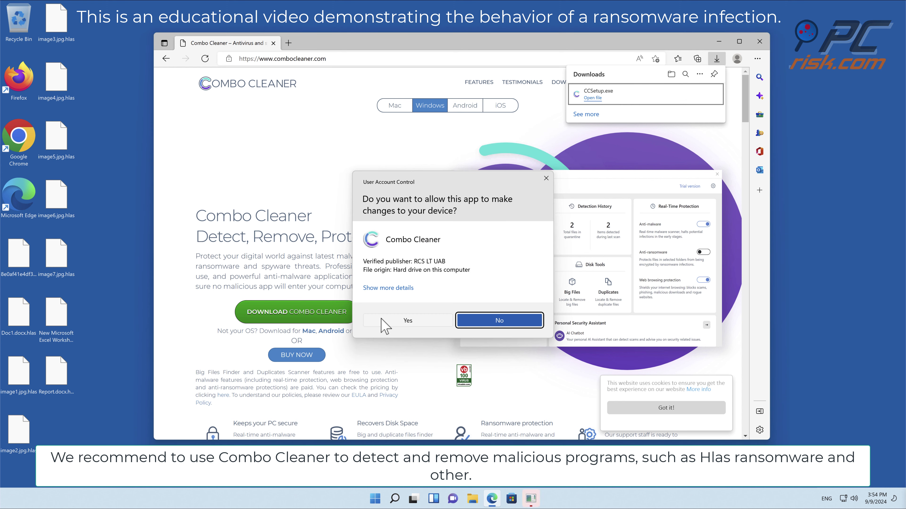
pyautogui.click(383, 324)
pyautogui.click(759, 41)
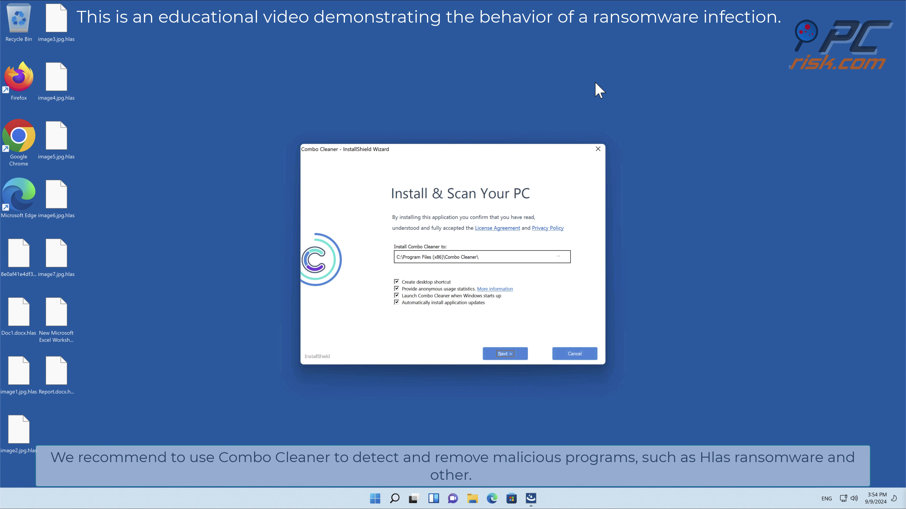
pyautogui.click(503, 355)
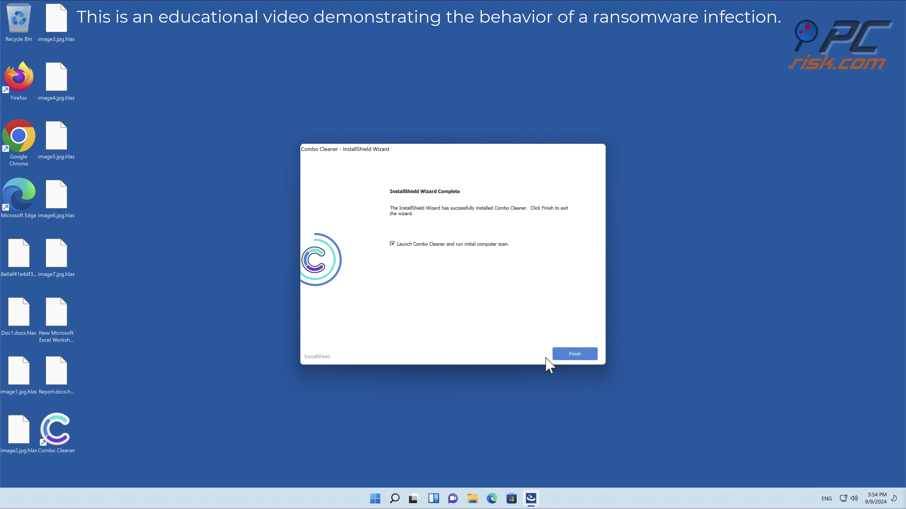
# Step: Run Combo Cleaner's scan, activate the licence, and move Trojan.Femato.2 to quarantine
pyautogui.click(575, 353)
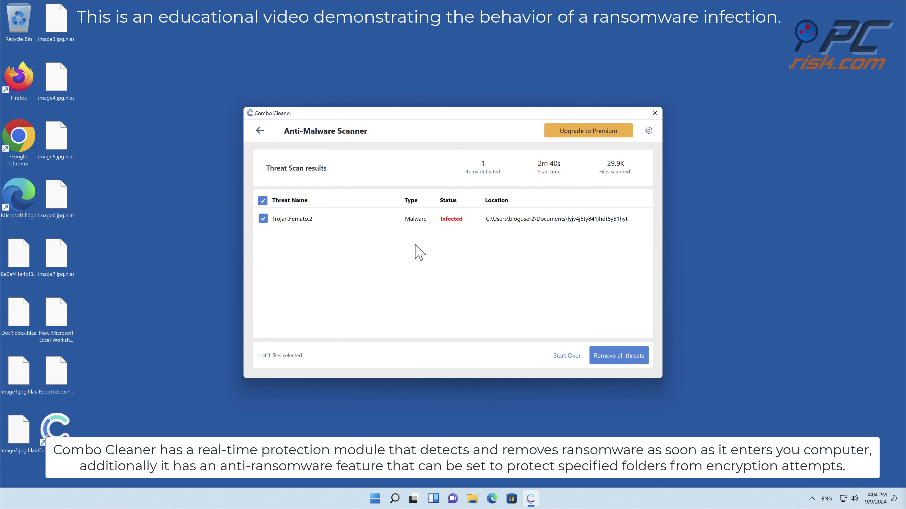
pyautogui.click(627, 361)
pyautogui.click(321, 353)
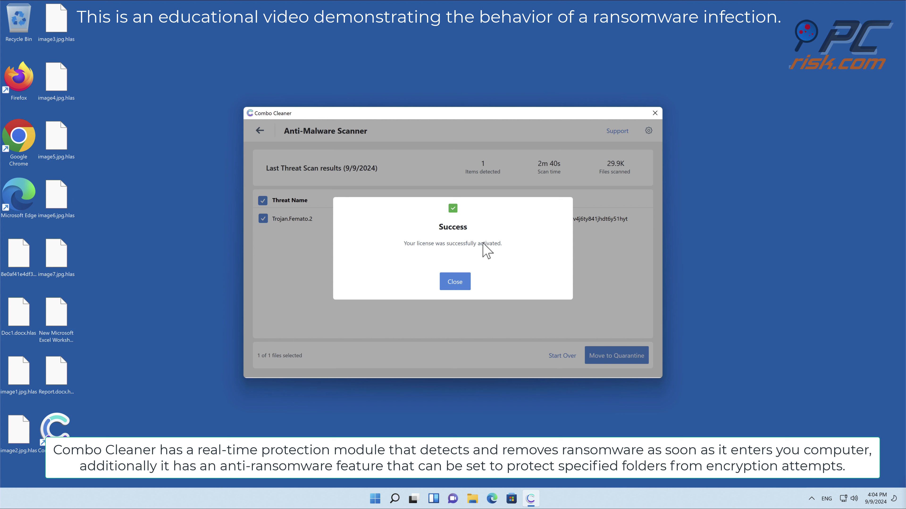
pyautogui.click(460, 283)
pyautogui.click(619, 356)
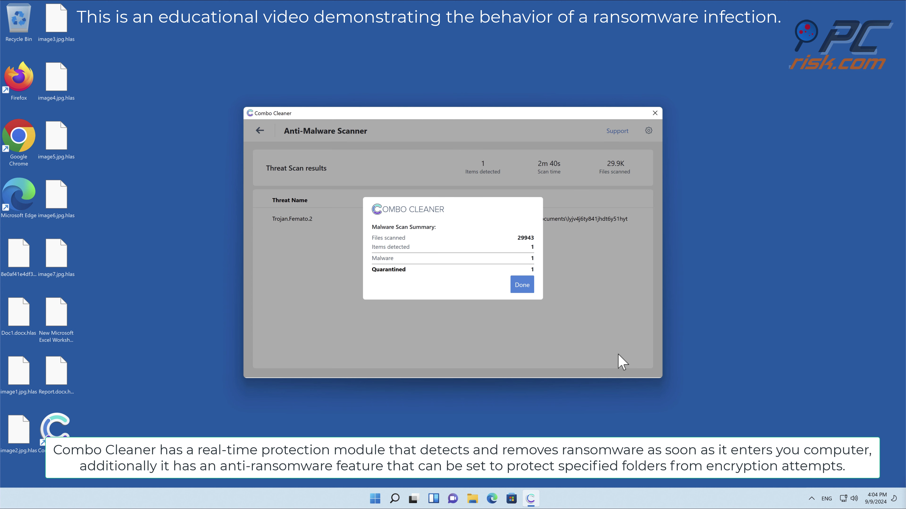
# Step: Add the Desktop folder to Anti-Ransomware protected folders, then close Combo Cleaner to the tray
pyautogui.click(530, 287)
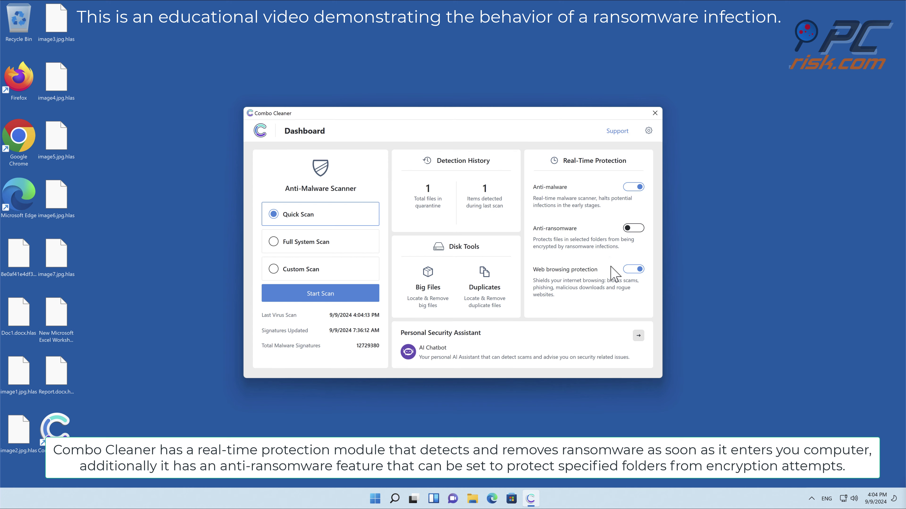
pyautogui.click(634, 229)
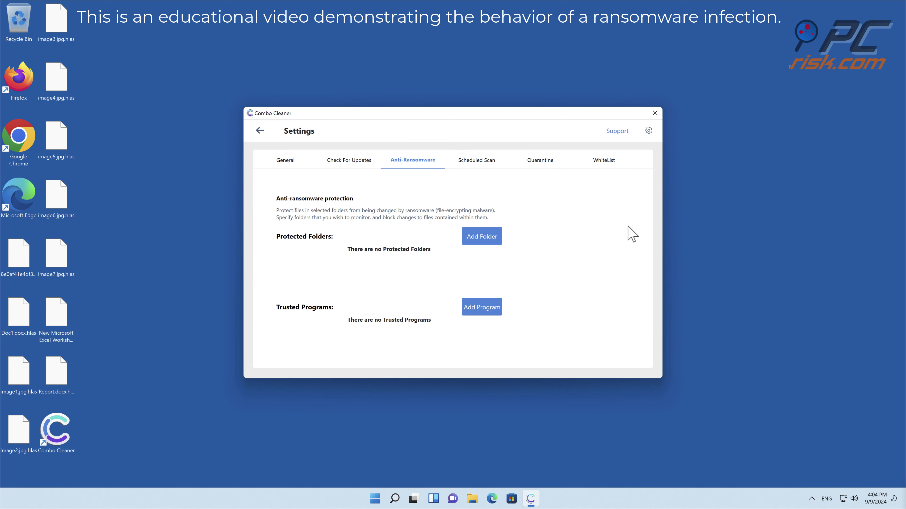
pyautogui.click(481, 237)
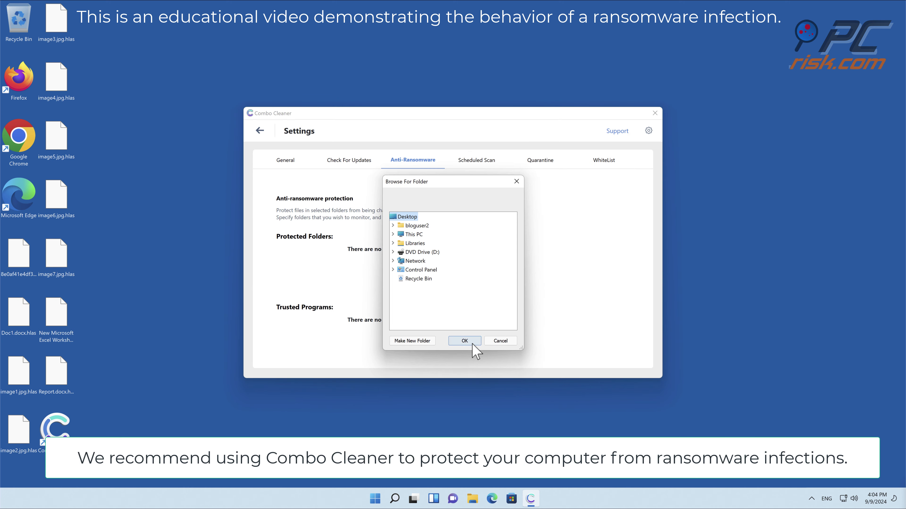
pyautogui.click(464, 341)
pyautogui.click(443, 286)
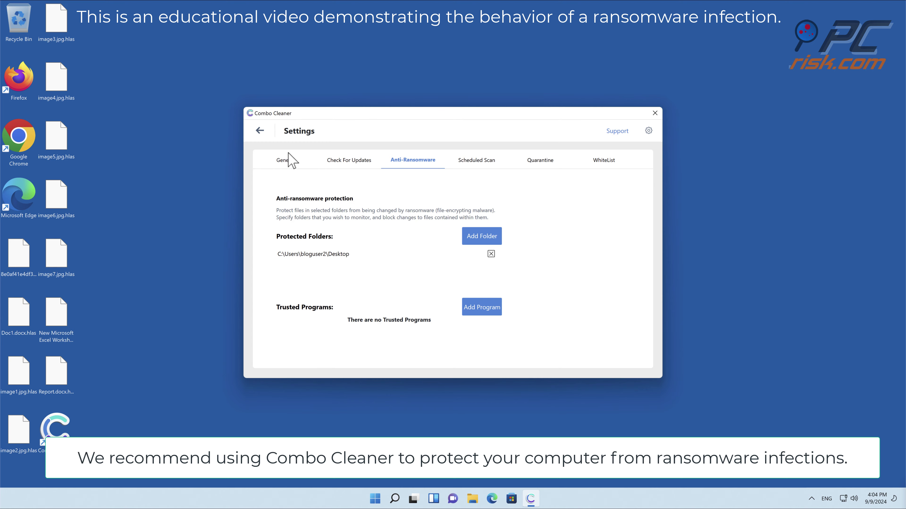
pyautogui.click(260, 130)
pyautogui.click(655, 113)
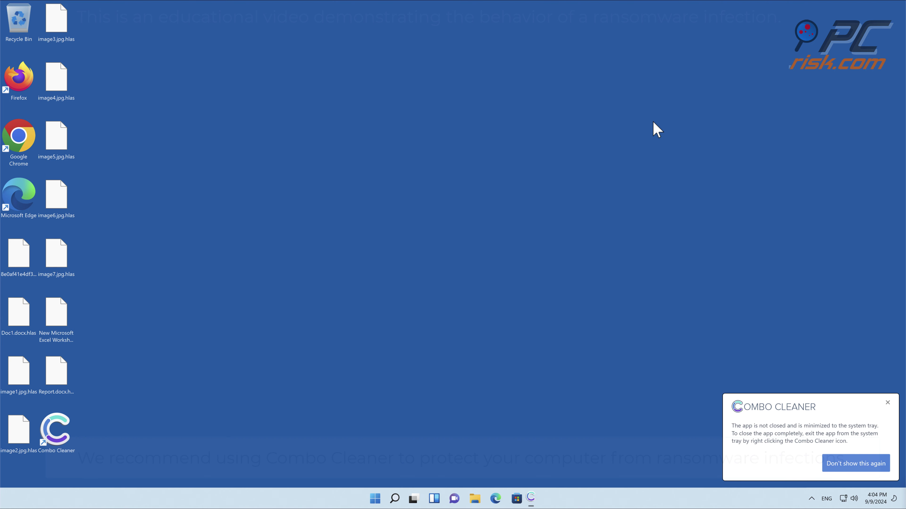
# Step: Dismiss the Combo Cleaner minimized-to-tray notification in the lower-right corner
pyautogui.click(887, 404)
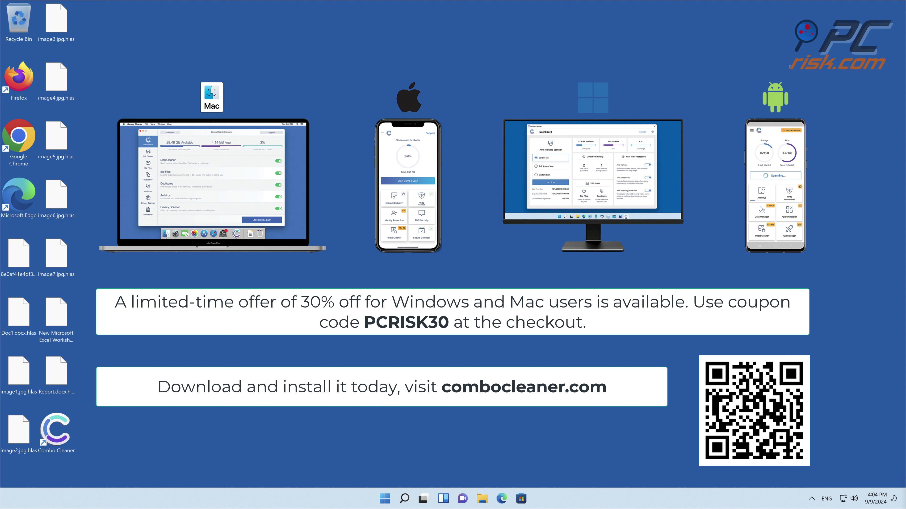